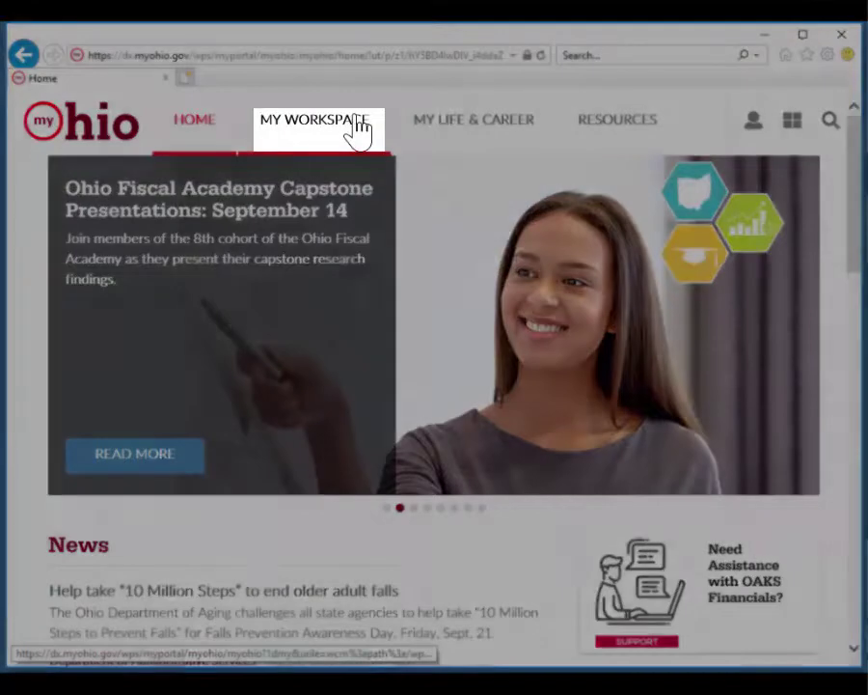
Step: Reach the Current Performance Documents list via My Workspace and Manager Tasks
left_click(358, 130)
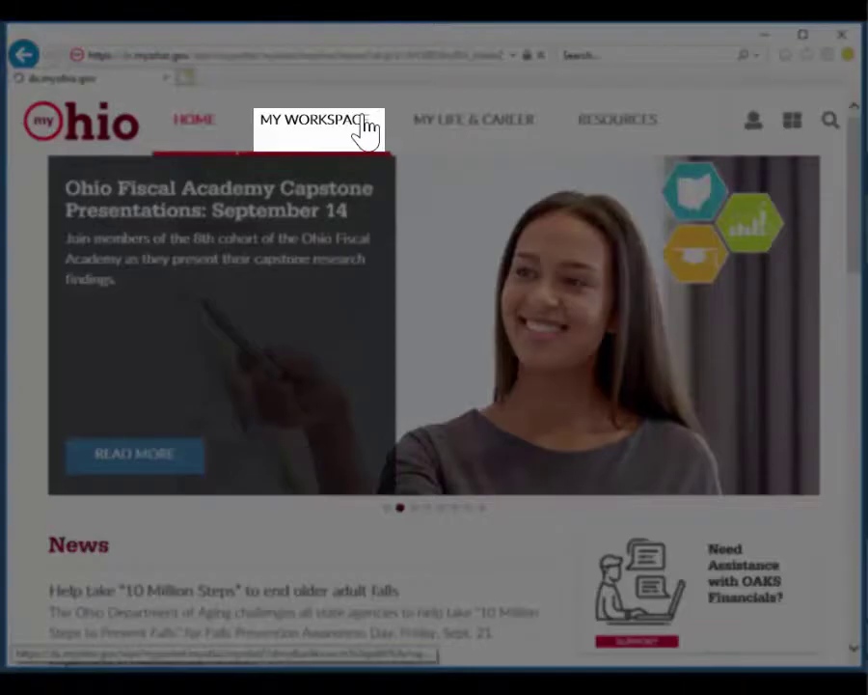
scroll(241, 425, "down", 3)
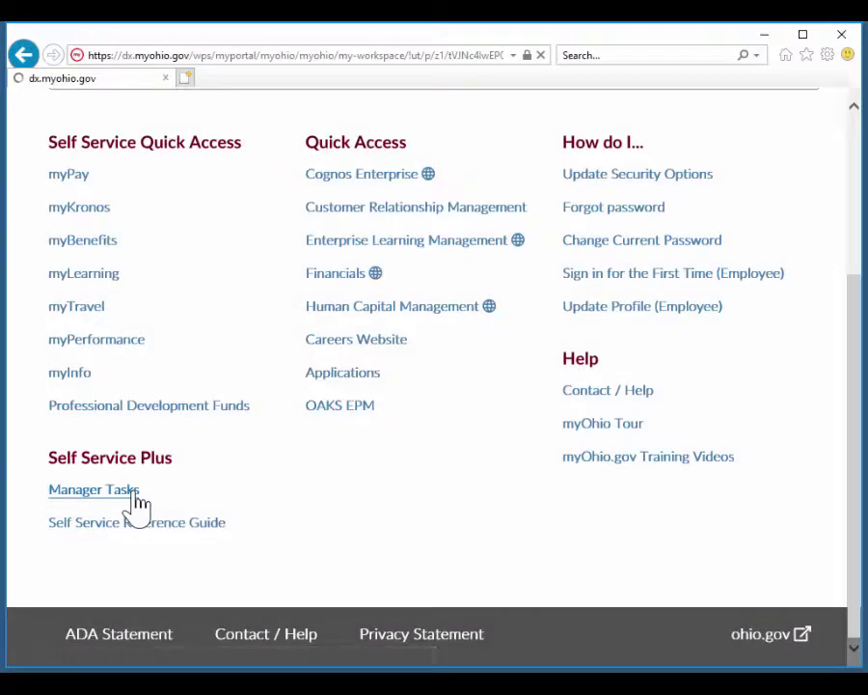
left_click(134, 493)
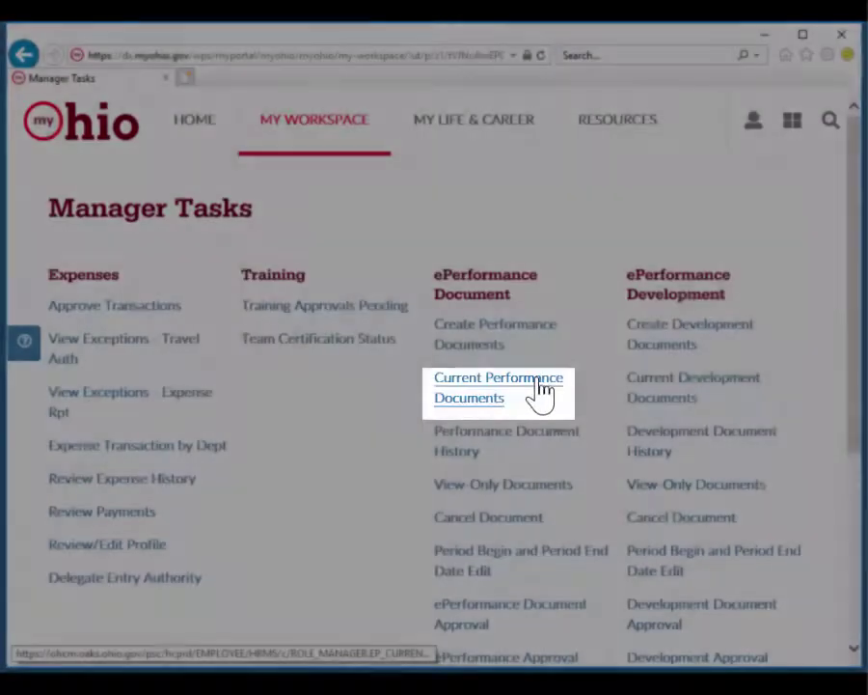
left_click(539, 382)
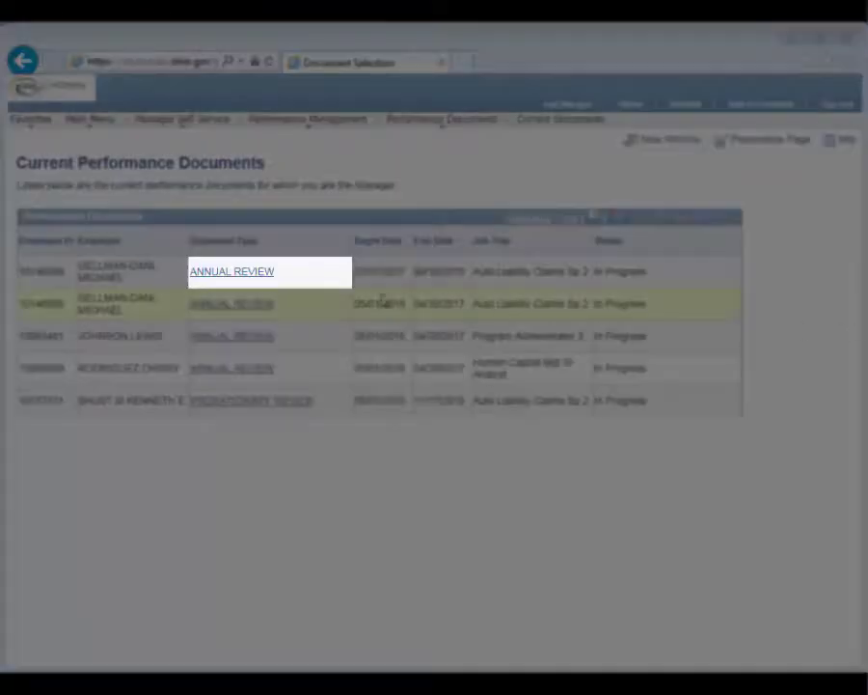
Step: Open the first employee's 2017–2018 annual review and start adding a nominator under Nominate Participants
left_click(268, 275)
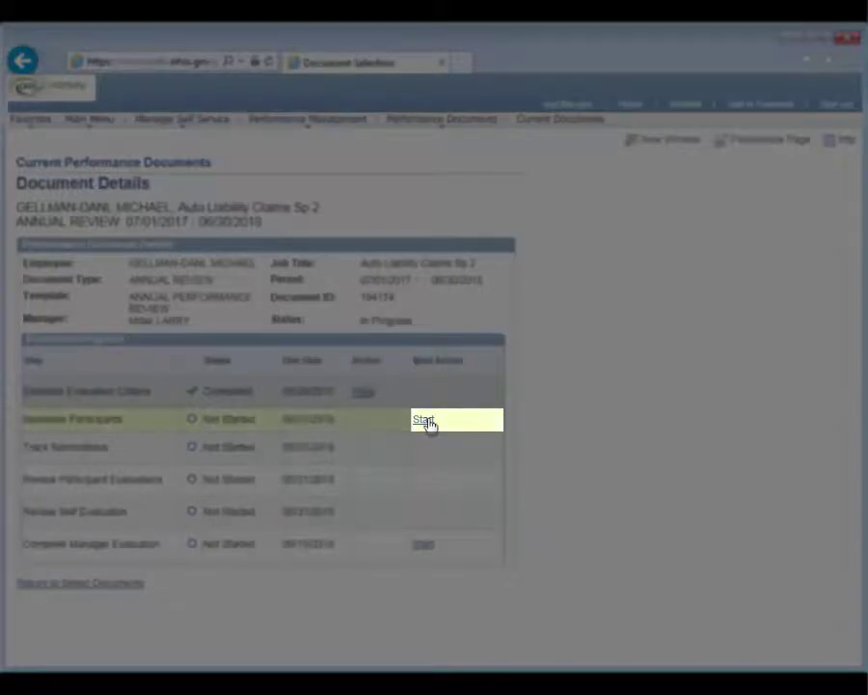
left_click(424, 421)
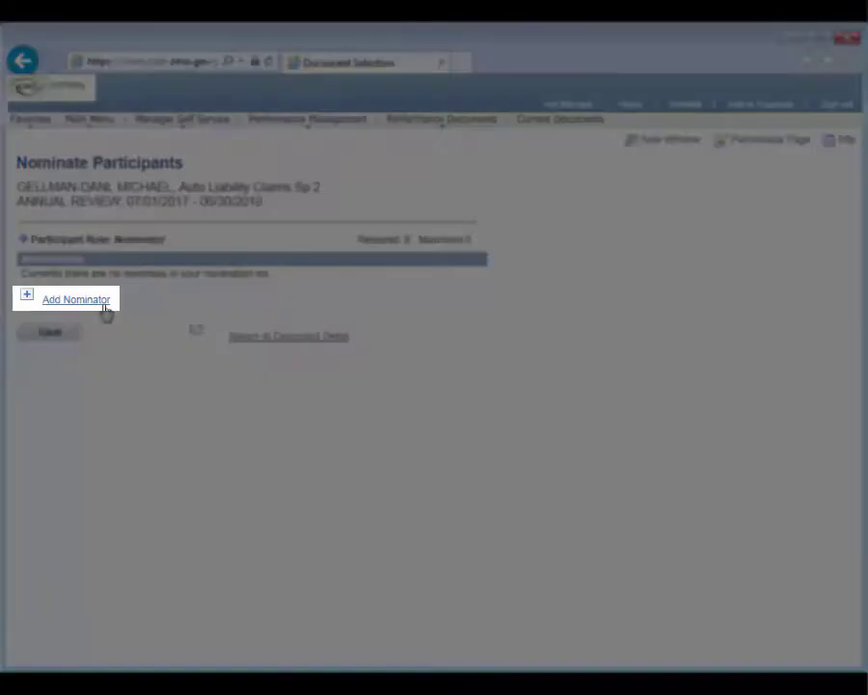
left_click(103, 301)
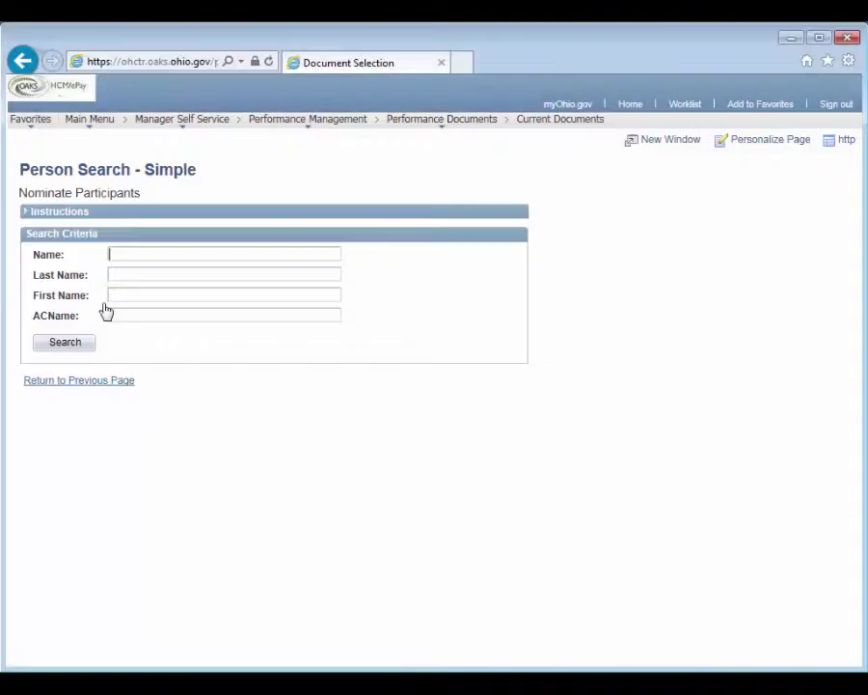
Step: Search people by the co-worker's last name and tick the single matching result
left_click(212, 275)
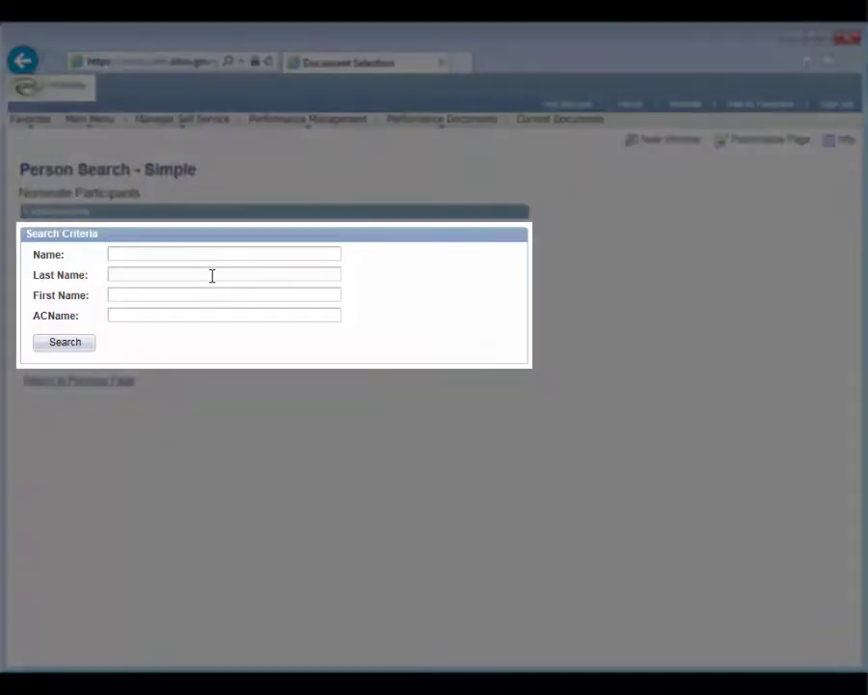
type("cunningham")
left_click(92, 343)
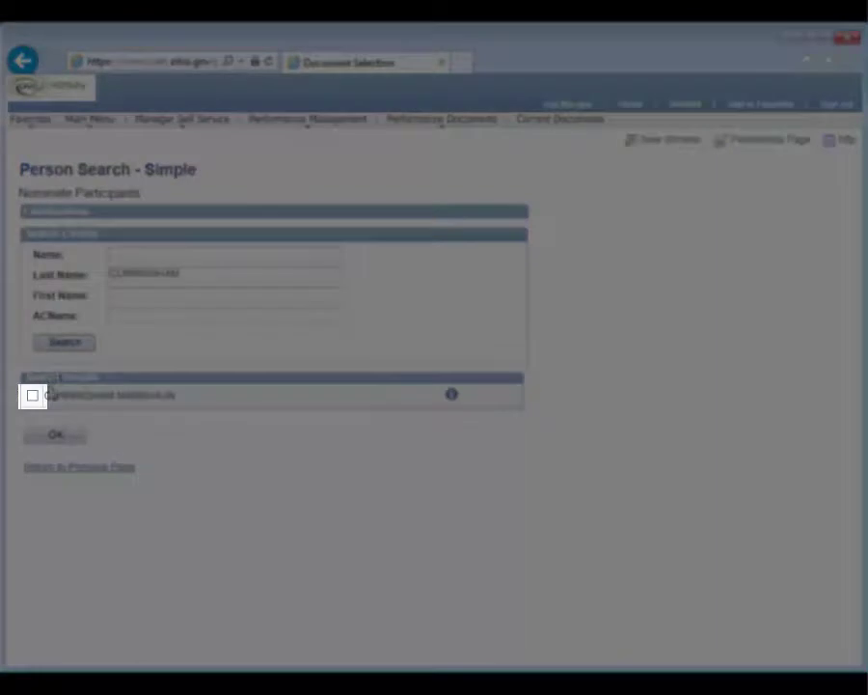
left_click(32, 394)
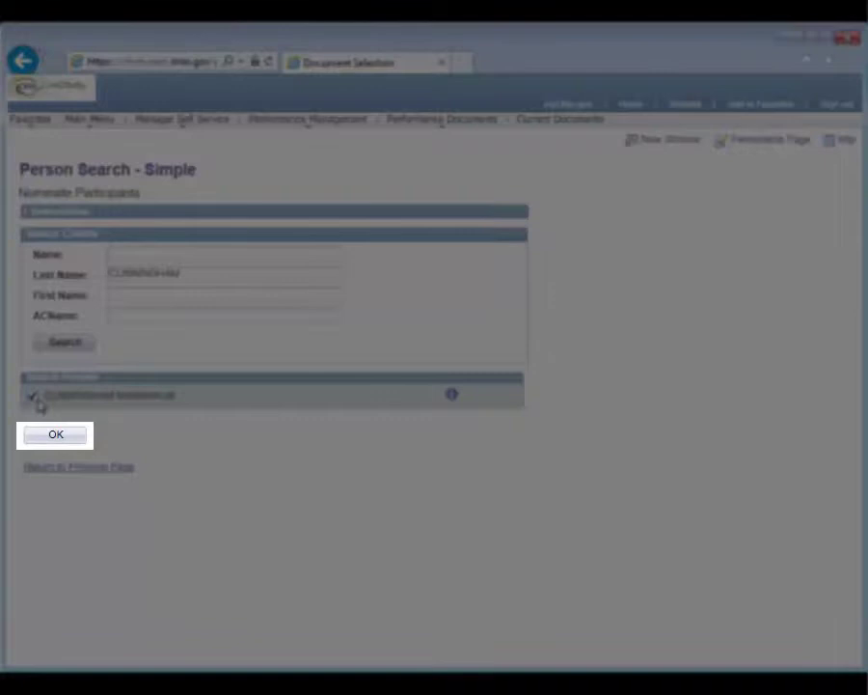
Step: Confirm the selected person as nominator and save and submit the nominations
left_click(81, 437)
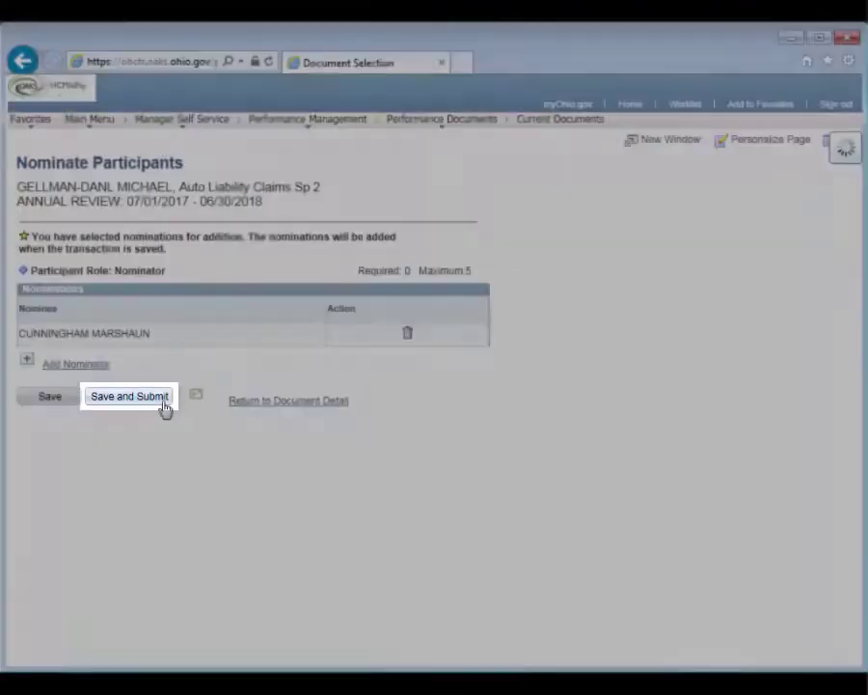
left_click(164, 405)
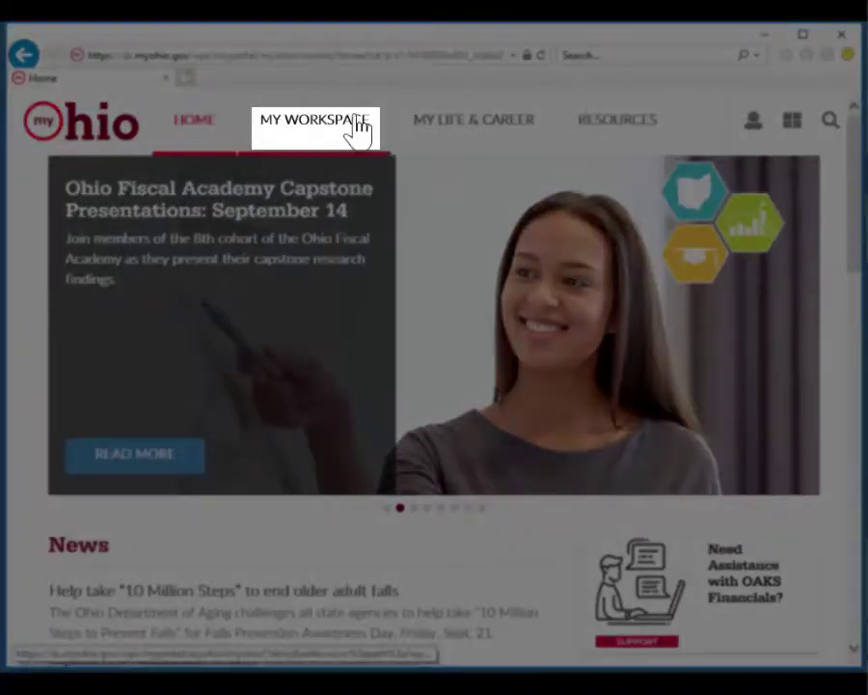
Step: Return through My Workspace and Manager Tasks to the five in-progress performance documents
left_click(357, 128)
scroll(246, 413, "down", 3)
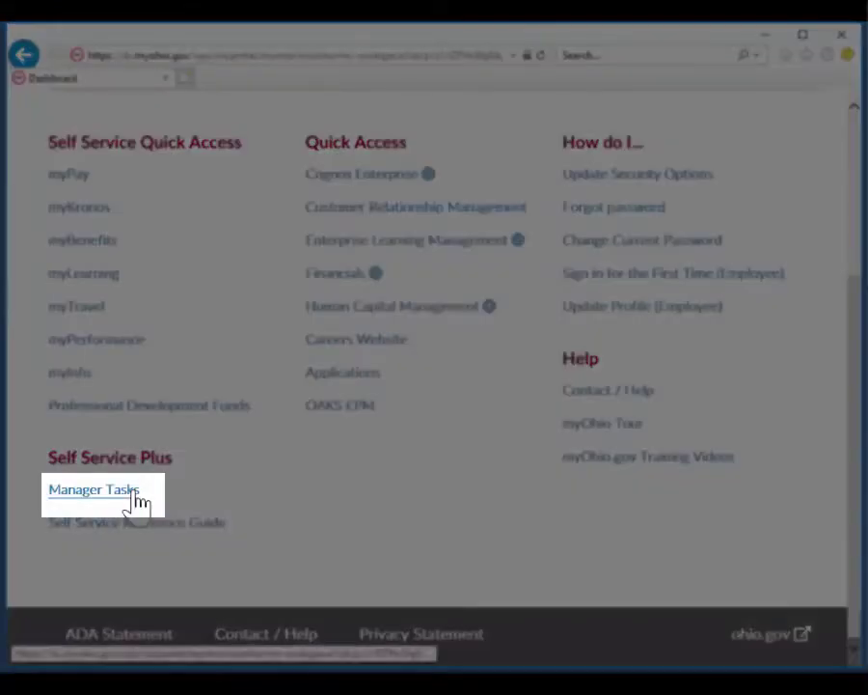
left_click(136, 496)
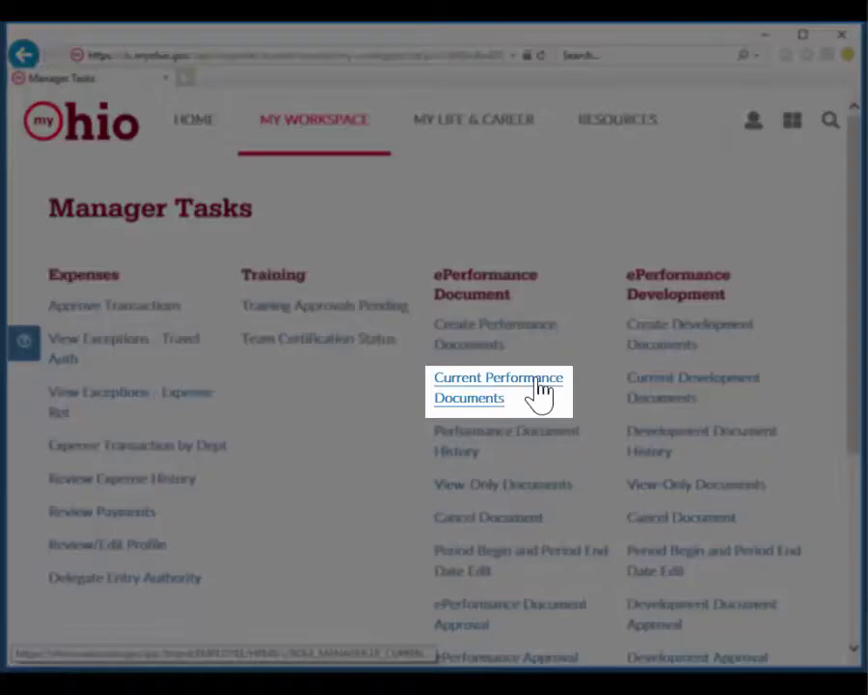
left_click(541, 390)
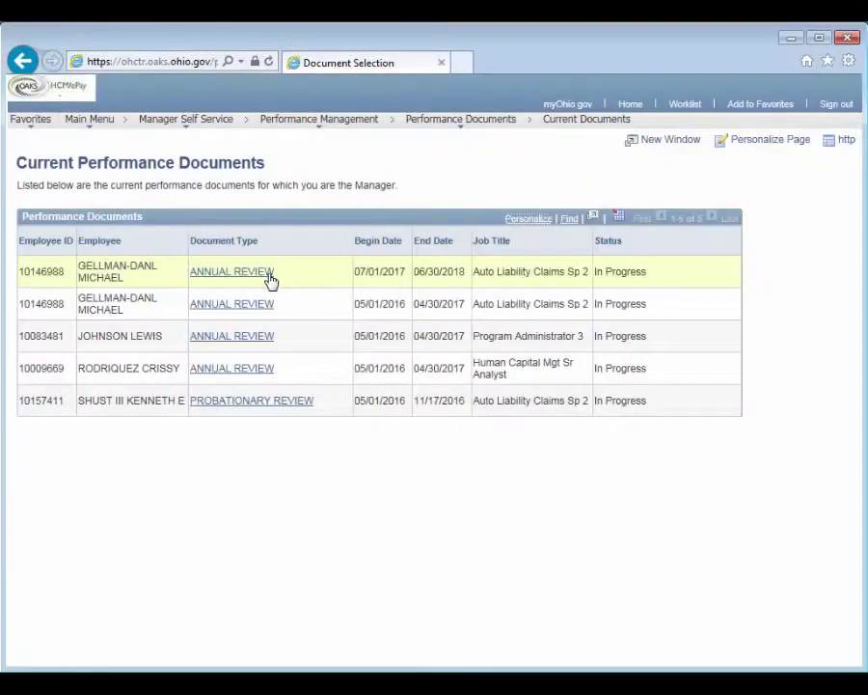
Step: Open the 2017–2018 annual review's participant evaluations and the nominator's completed evaluation
left_click(275, 280)
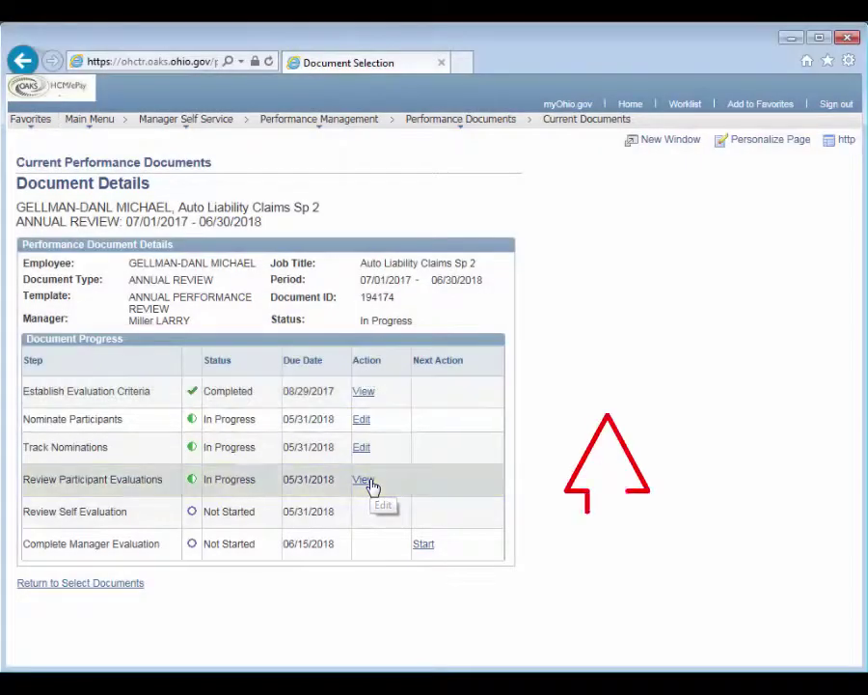
left_click(364, 480)
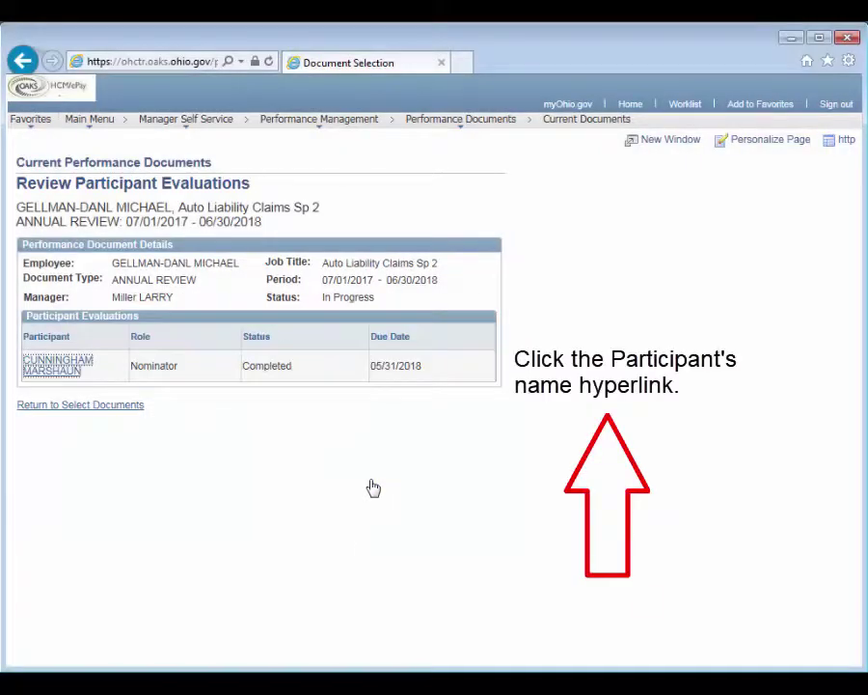
left_click(79, 371)
Step: Expand all sections and scroll through to read the Customer Focus comment
left_click(40, 372)
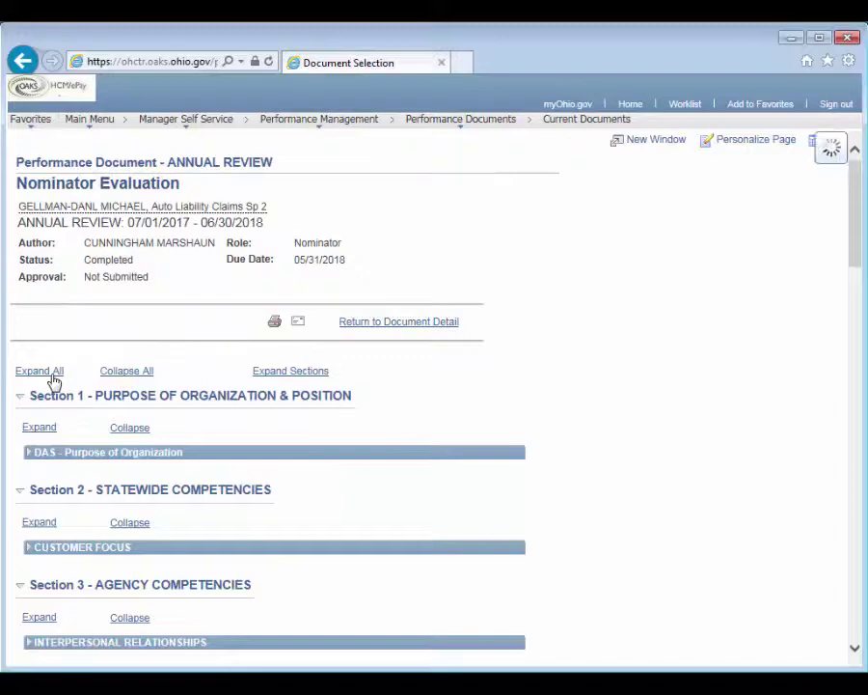
scroll(73, 389, "down", 3)
scroll(73, 390, "down", 1)
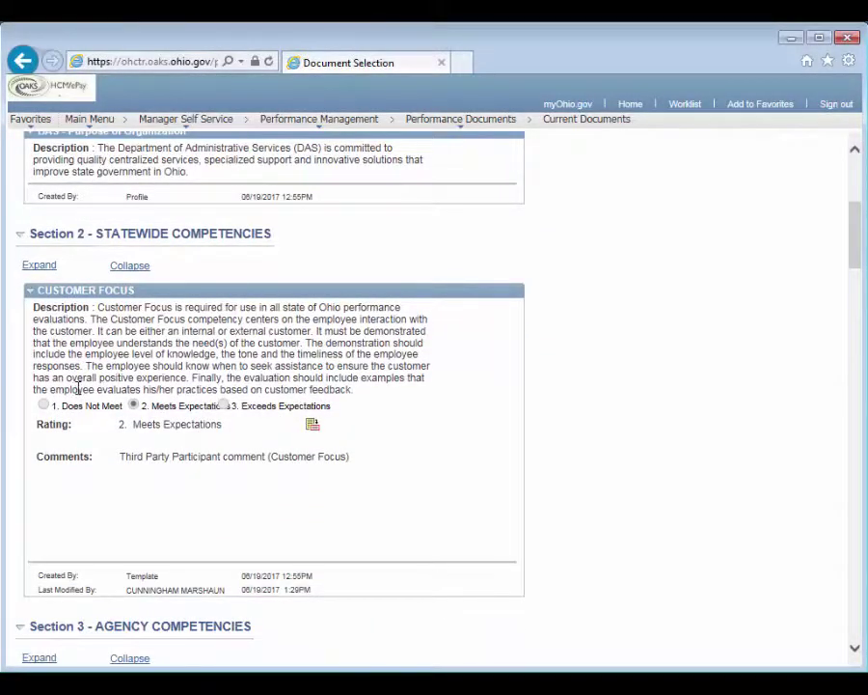
scroll(75, 389, "up", 3)
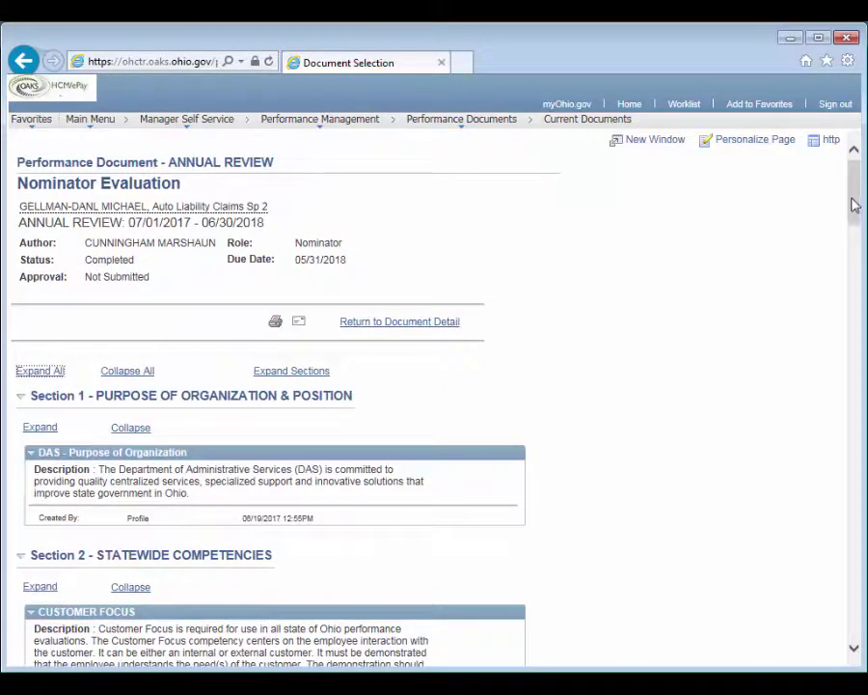
left_click_drag(854, 201, 843, 614)
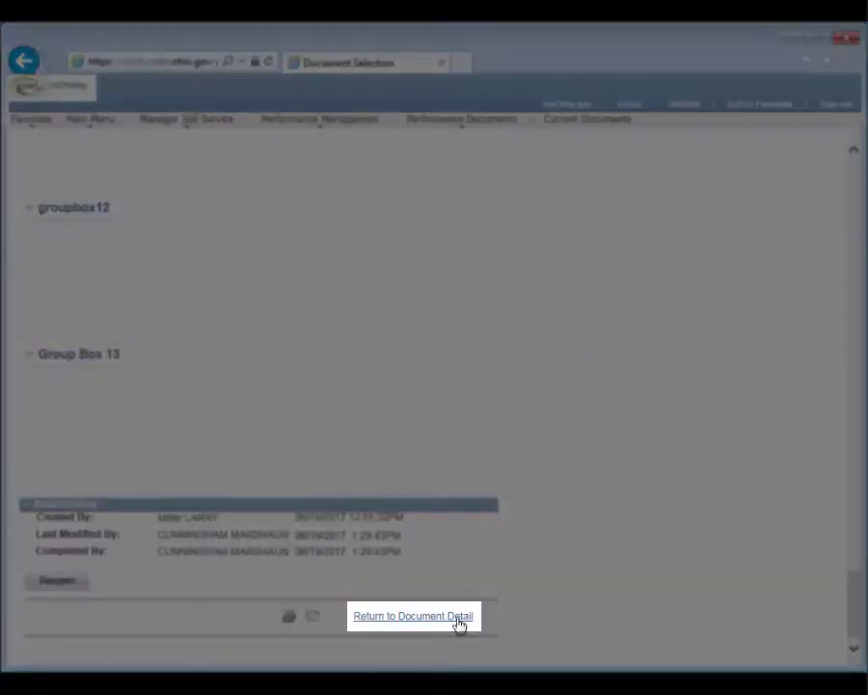
Step: Return from the nominator evaluation to the annual review's Document Details page
left_click(458, 618)
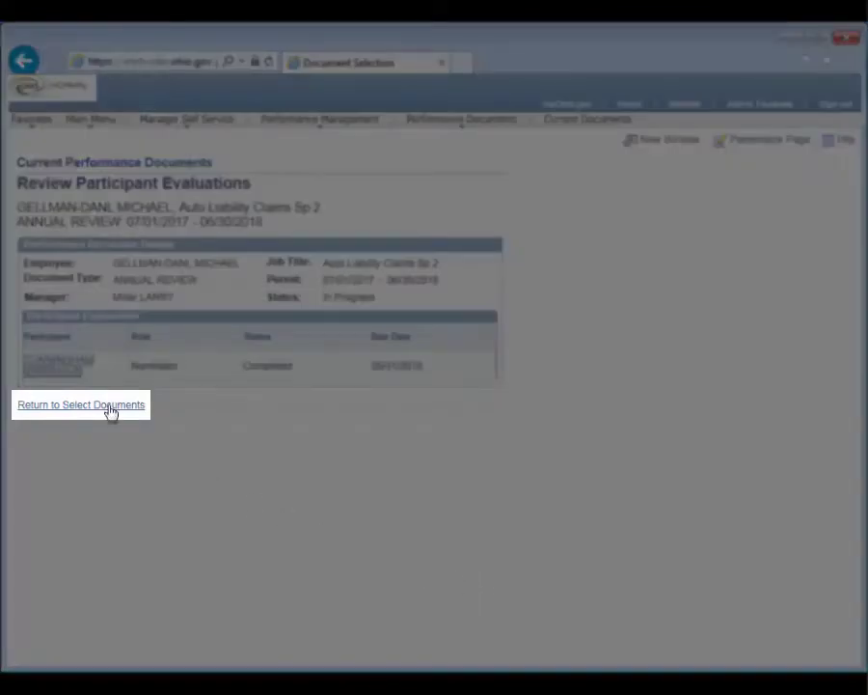
left_click(110, 409)
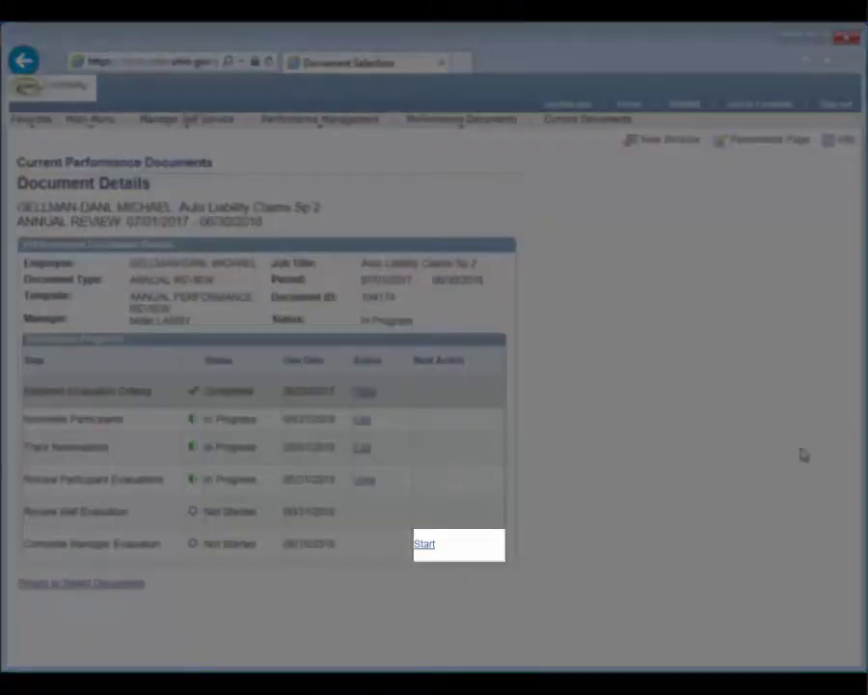
Step: Start the manager evaluation and expand the Customer Focus competency
left_click(430, 548)
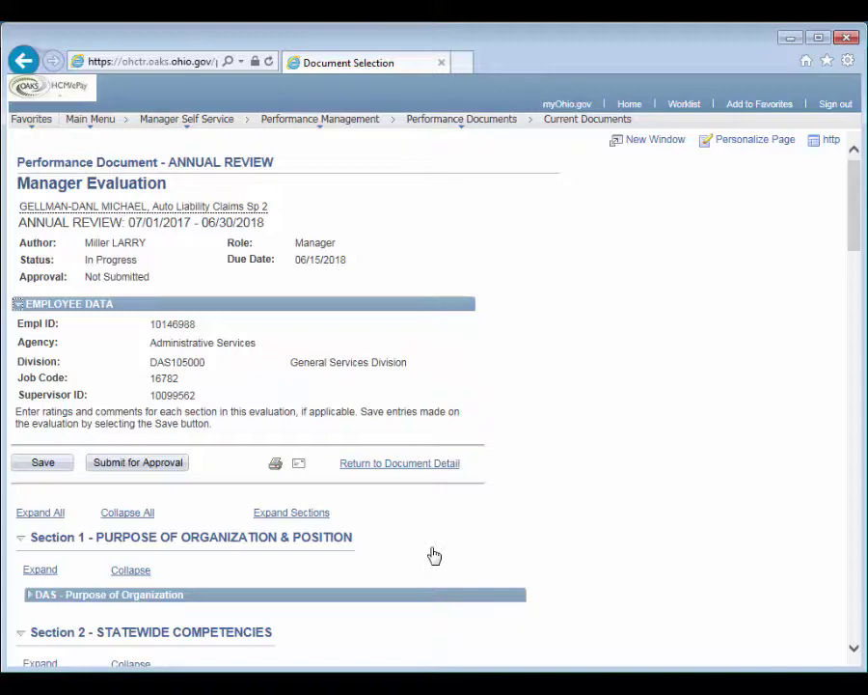
scroll(434, 556, "down", 5)
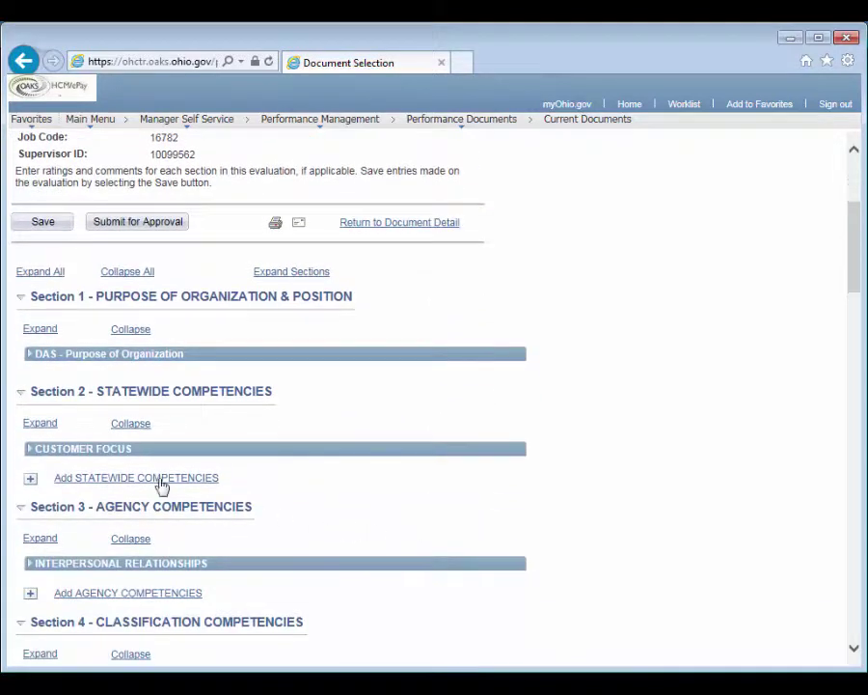
left_click(31, 450)
scroll(31, 456, "down", 2)
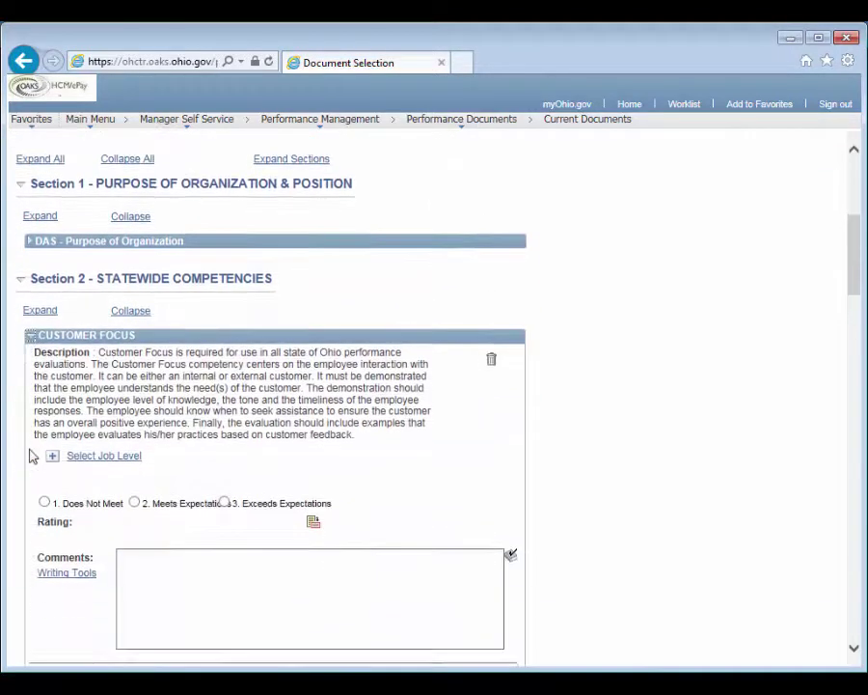
scroll(39, 472, "down", 1)
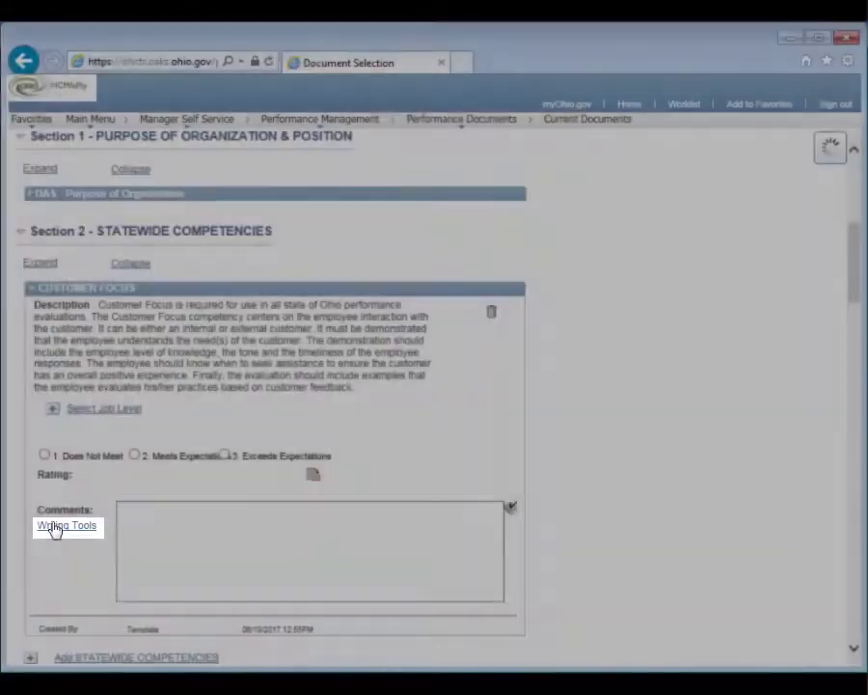
Step: Add the third-party participant's suggested comment to Customer Focus comments via Writing Tools
left_click(55, 526)
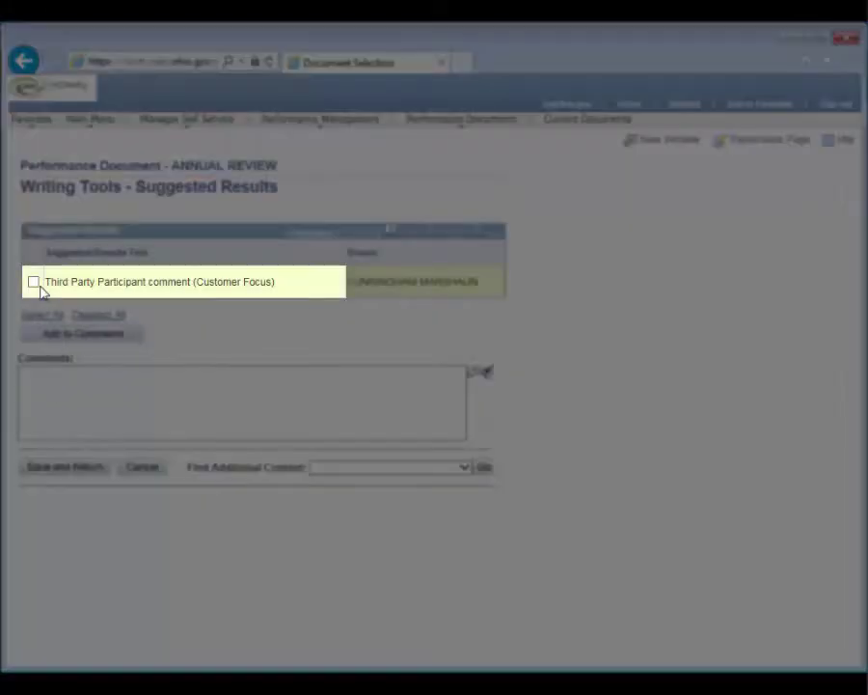
left_click(34, 282)
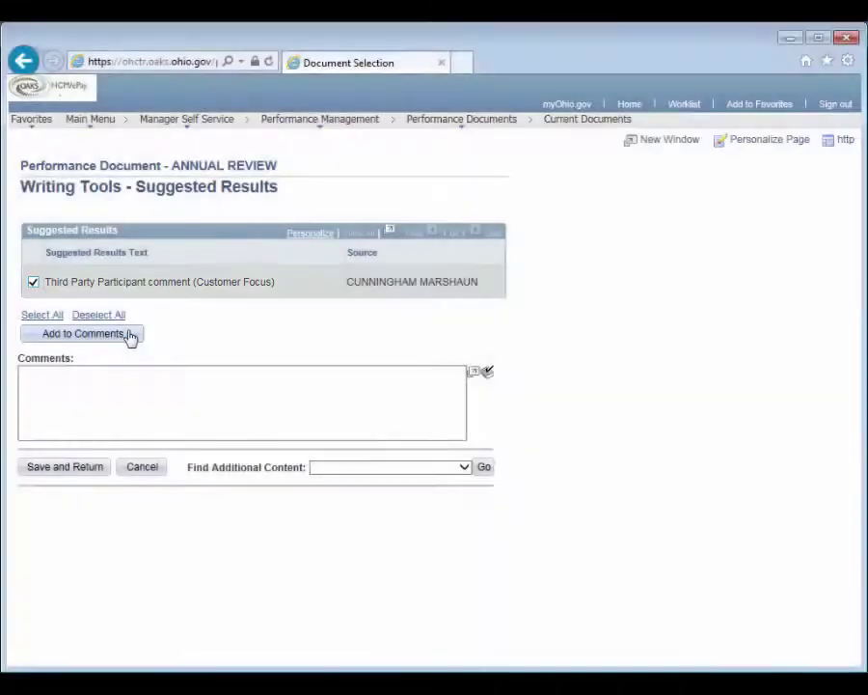
left_click(130, 334)
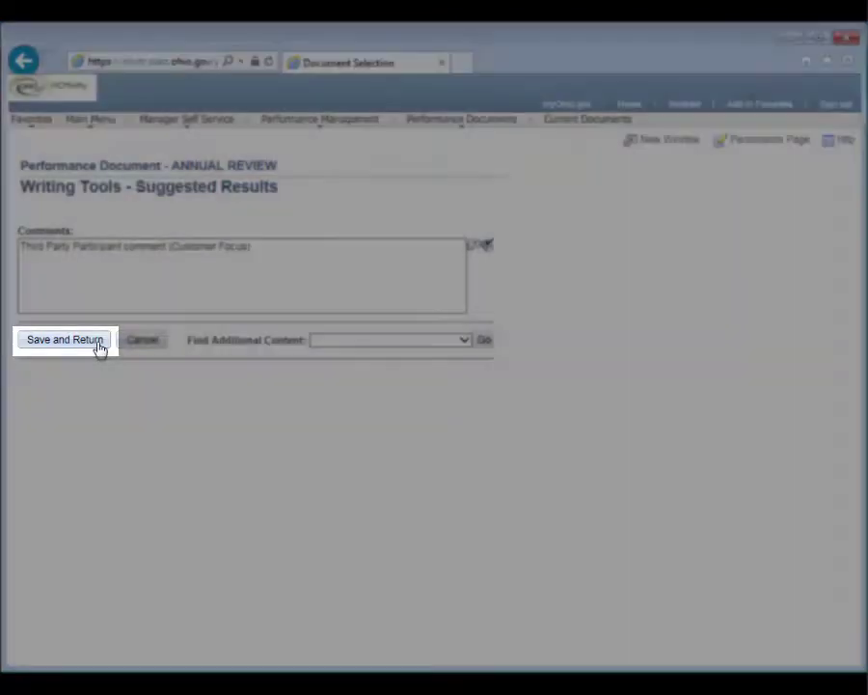
left_click(63, 340)
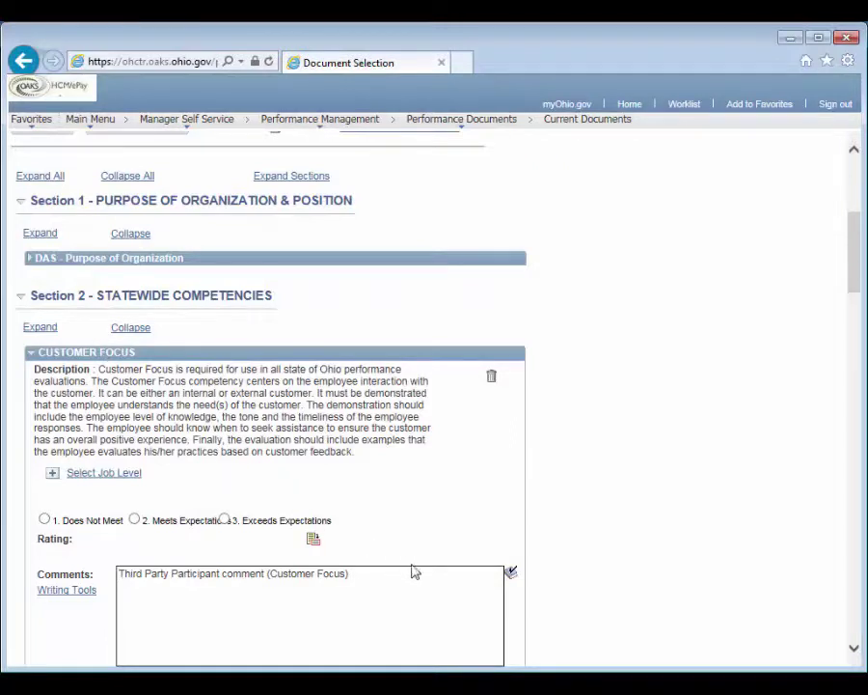
Step: Append '(Nominated Participant)' and a 'Rater comments' line to the Customer Focus comments, then save
left_click(429, 572)
type("(Nominated P")
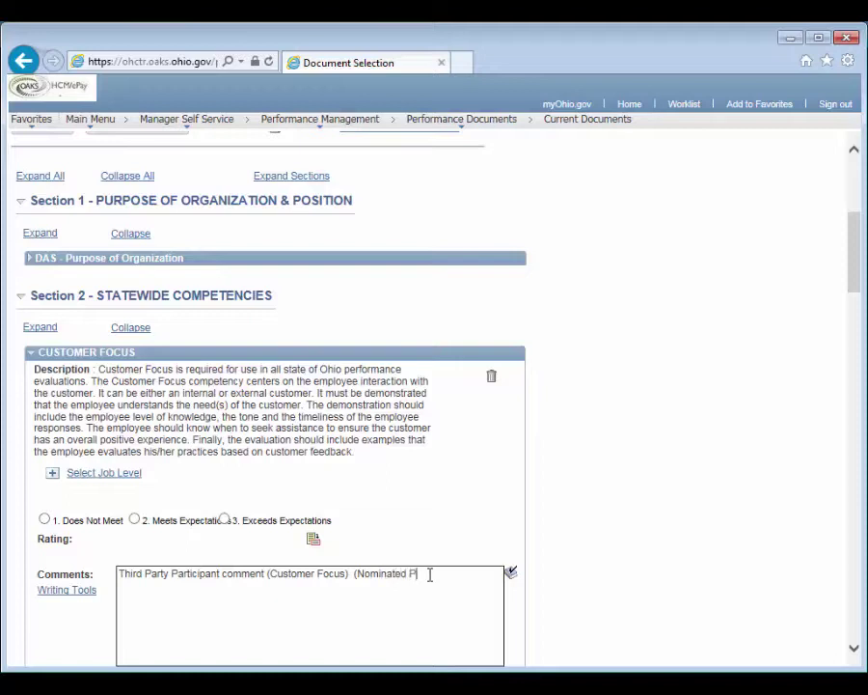
type("articipant)")
key("Return")
key("Return")
type("Rater comments")
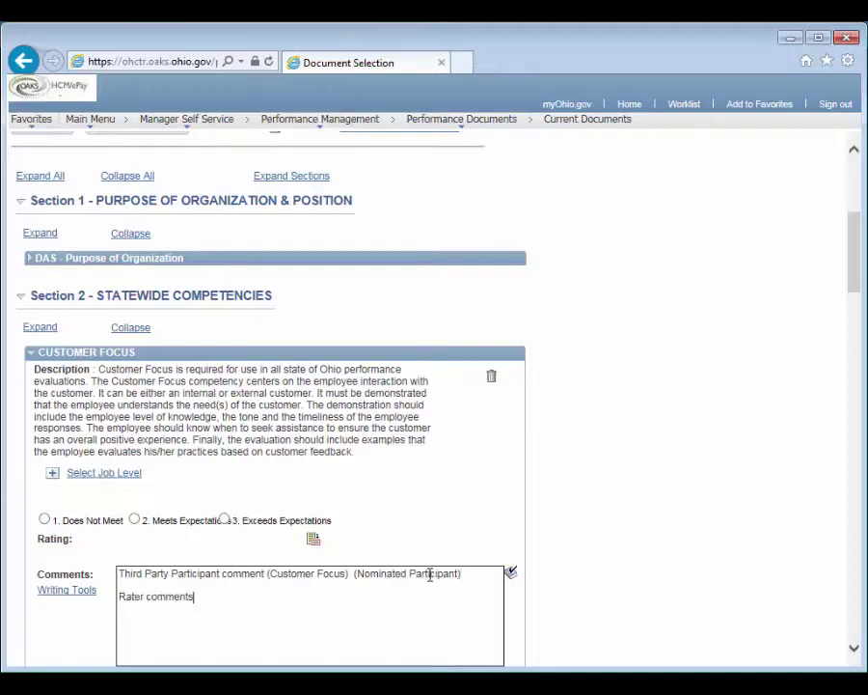
scroll(445, 550, "up", 5)
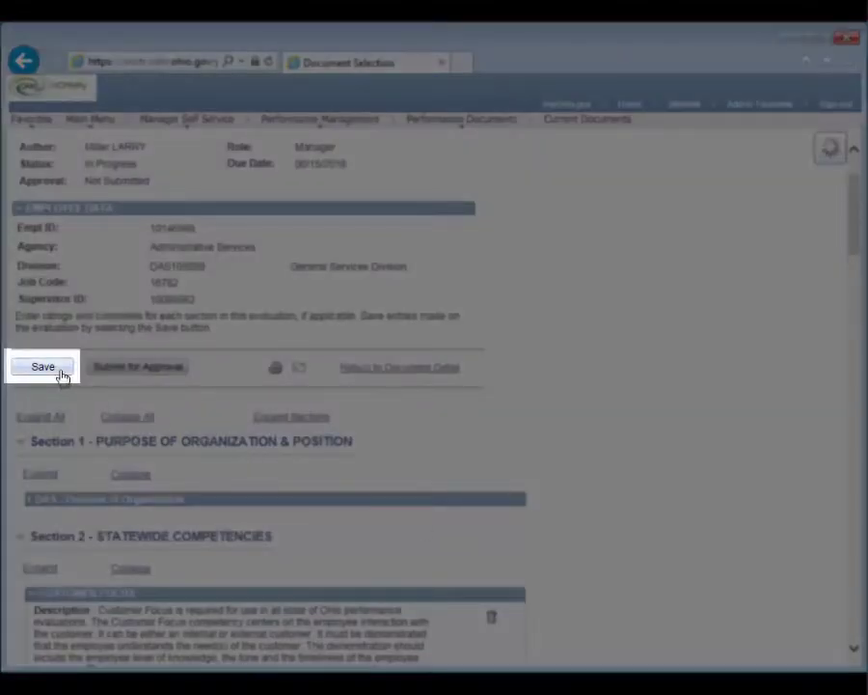
left_click(61, 376)
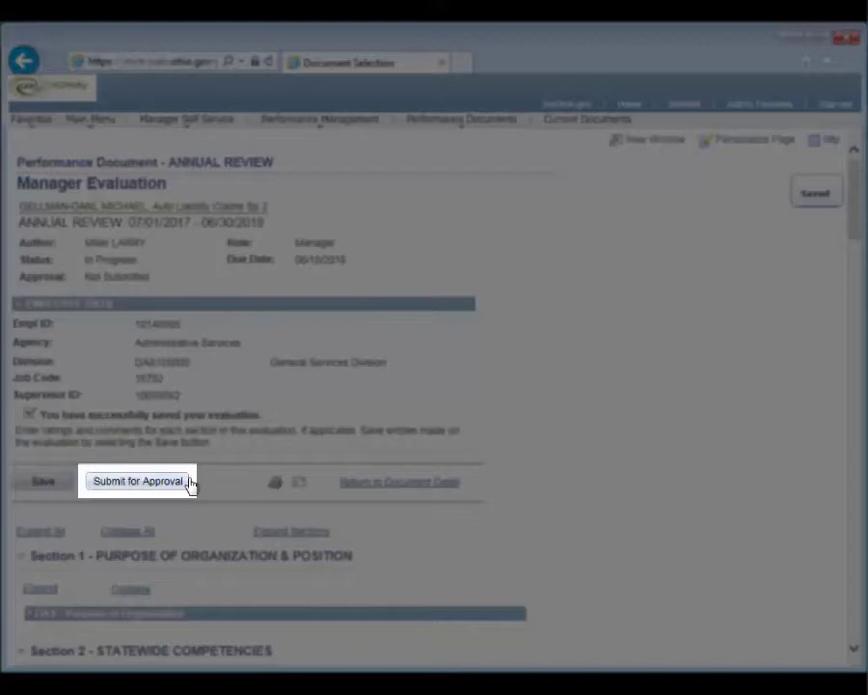